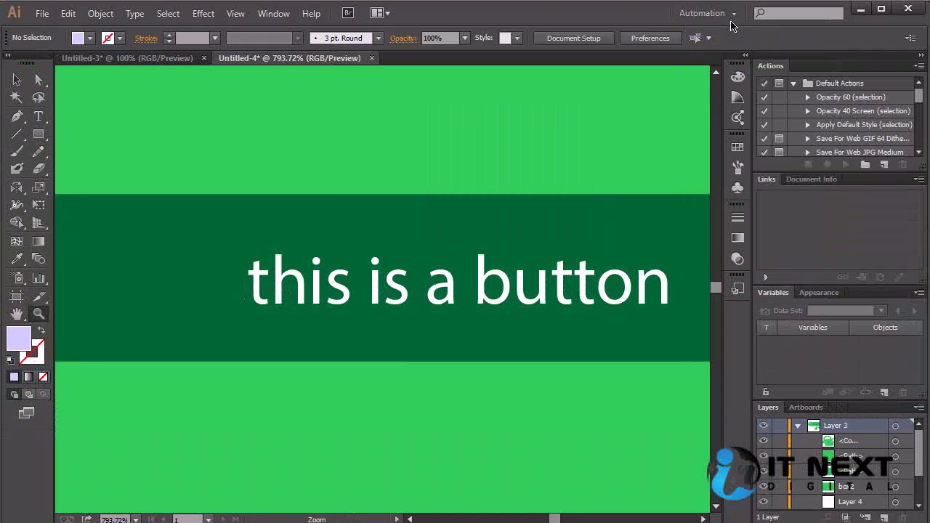
Switch from the Automation workspace to the Essentials workspace and collapse the panel dock to icons.
left_click(730, 46)
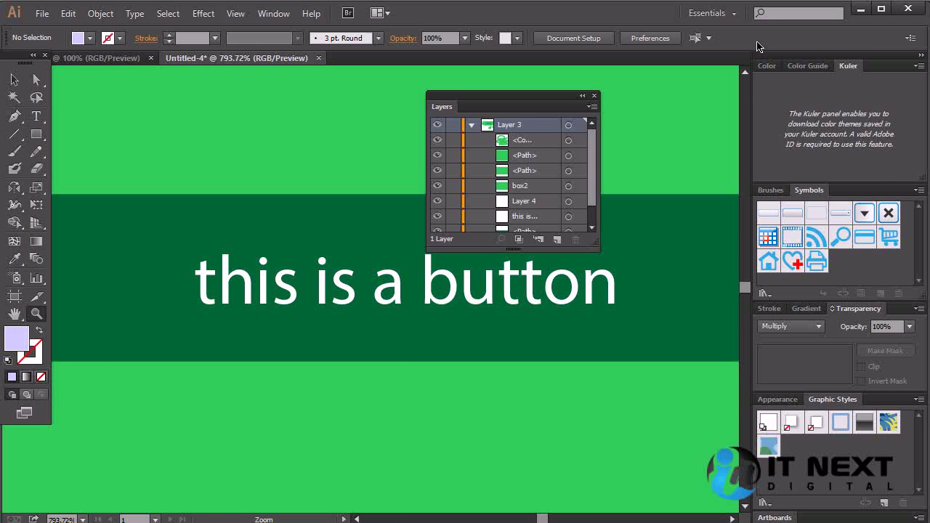
left_click(920, 57)
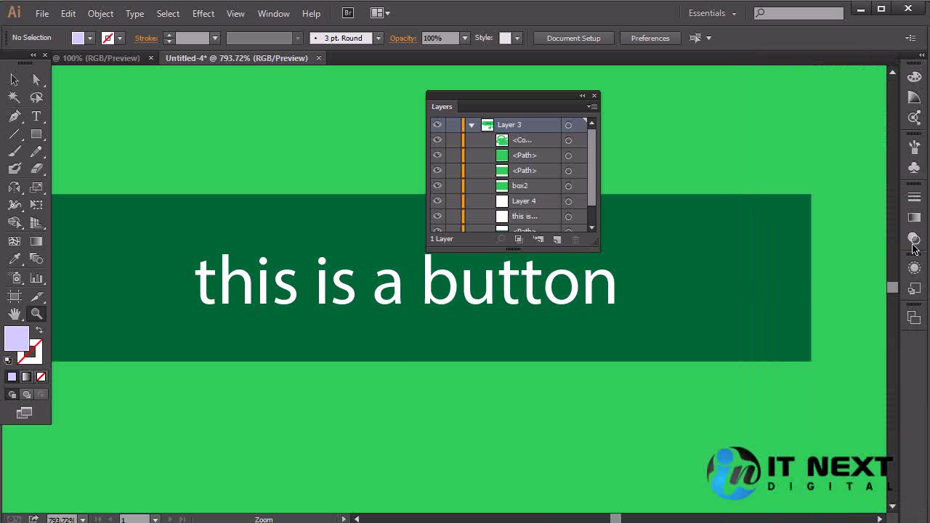
Examine the collapsed panels in the lower part of the dock, including Artboards and Appearance.
left_click(913, 320)
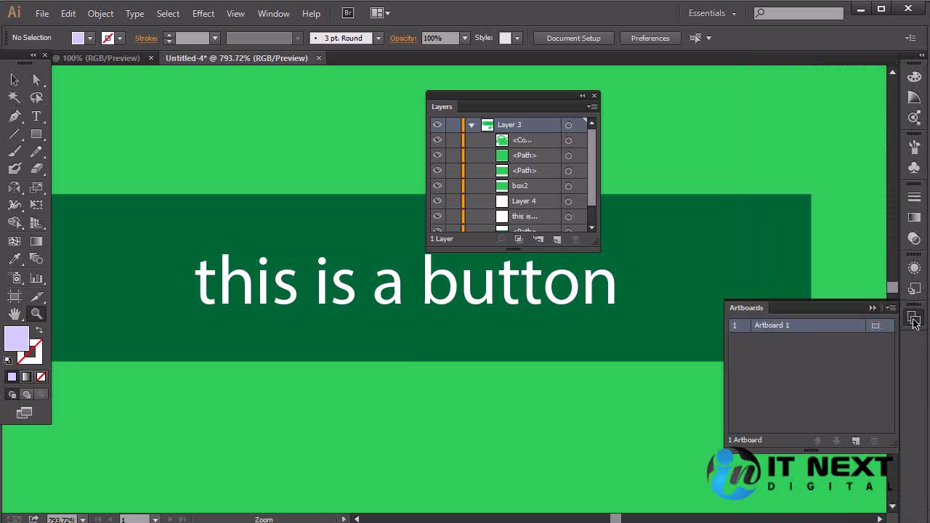
left_click(914, 320)
left_click(914, 291)
left_click(914, 291)
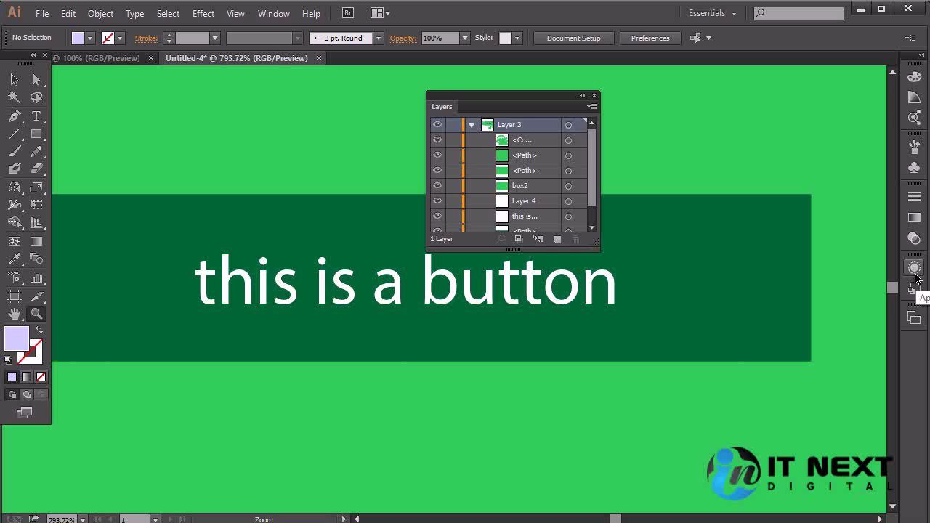
left_click(915, 274)
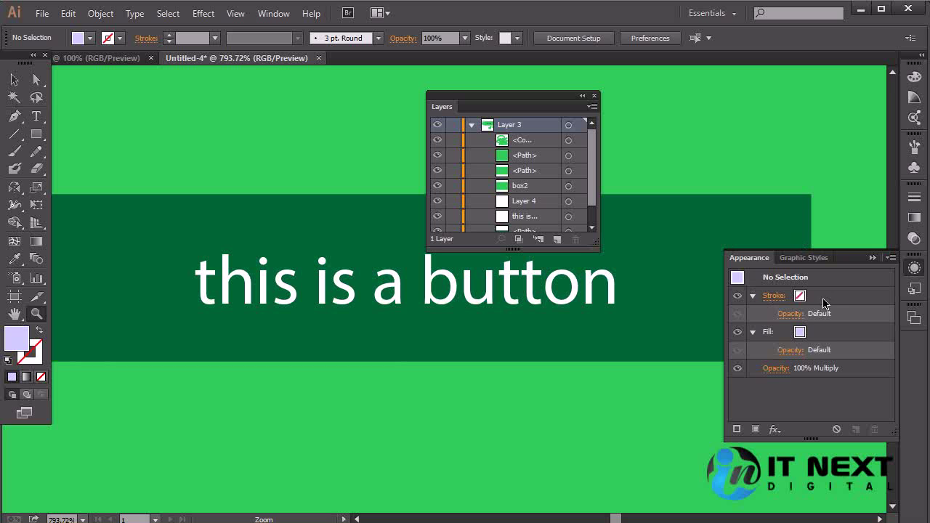
Examine the blending mode and opacity choices in the Transparency panel, and look at the Gradient panel.
left_click(917, 240)
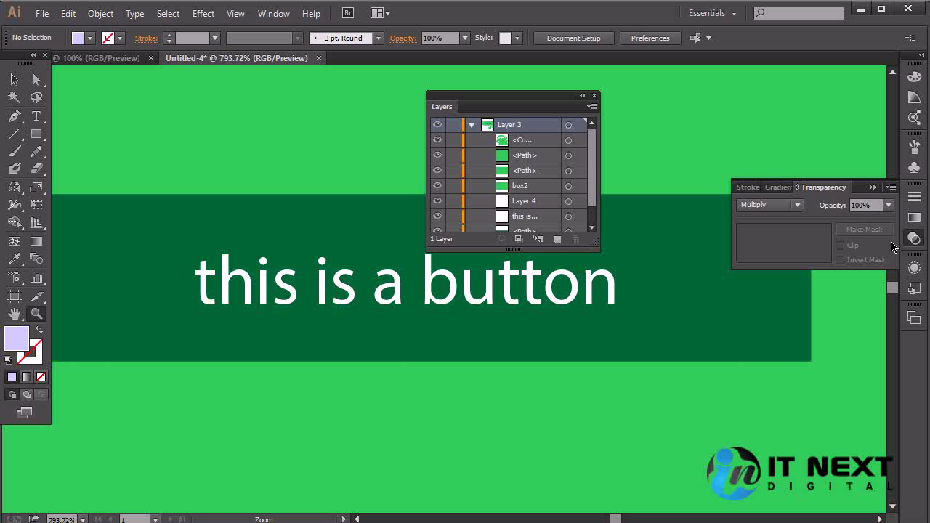
left_click(793, 206)
left_click(794, 206)
left_click(889, 207)
left_click(888, 206)
left_click(781, 187)
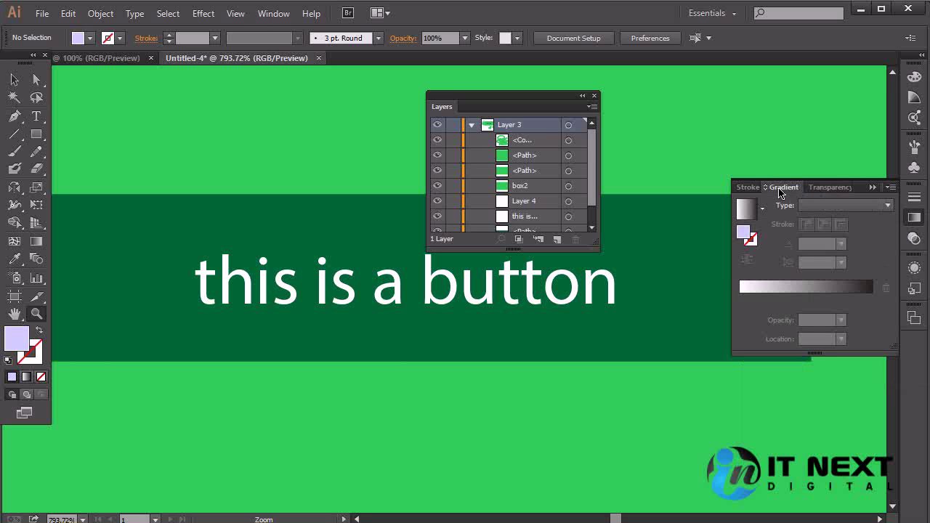
Show the full options of the Stroke panel, and hide and show the options of the Gradient panel.
left_click(750, 187)
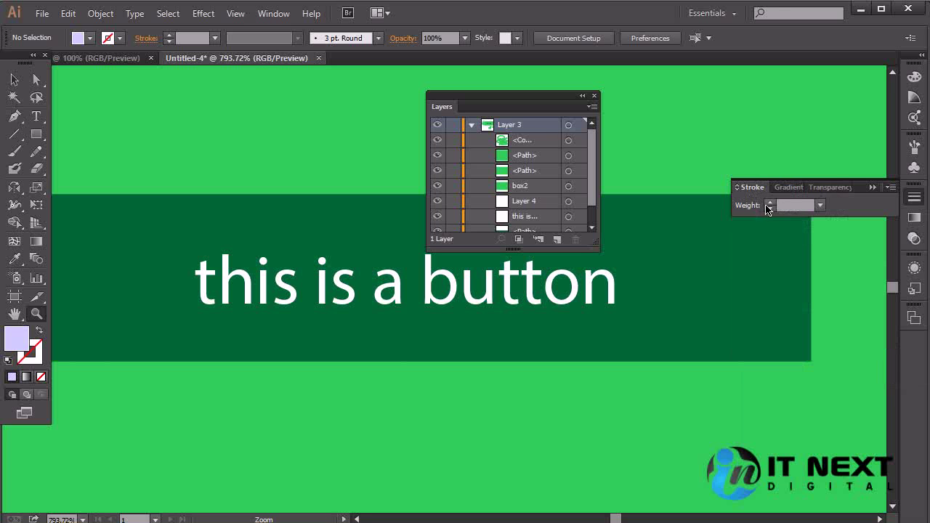
left_click(891, 191)
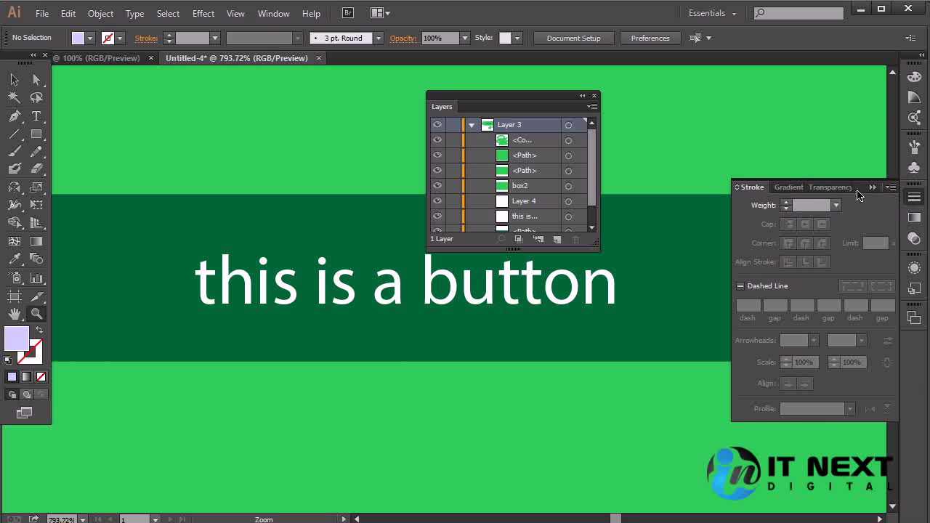
left_click(786, 188)
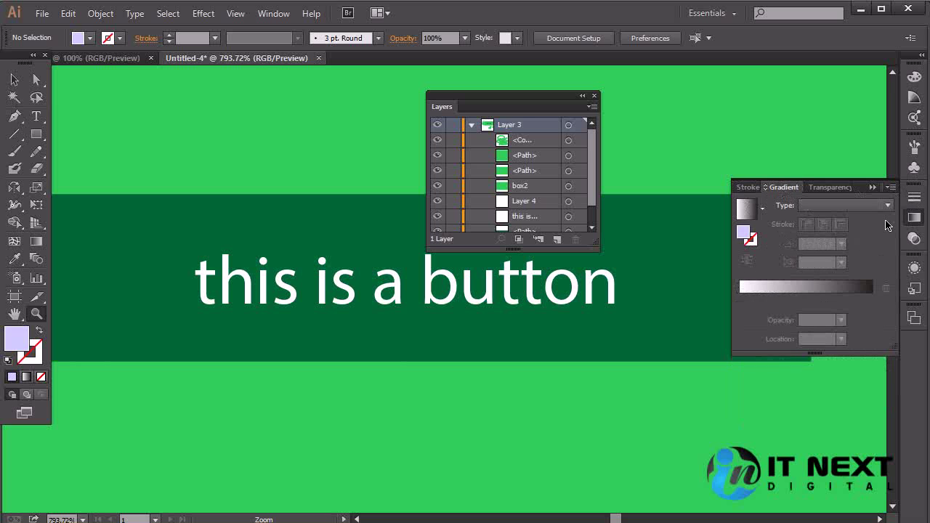
left_click(919, 193)
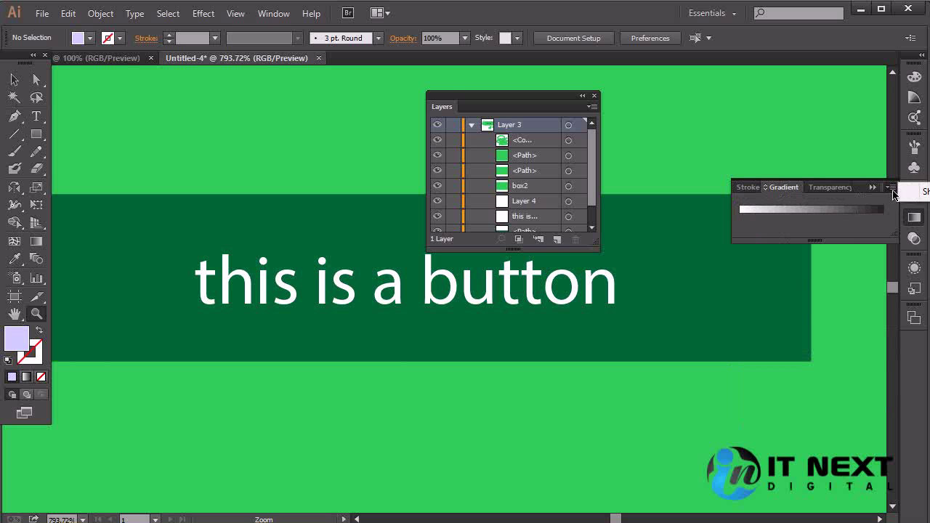
Show the extra options of the Transparency panel and hide them again.
left_click(830, 187)
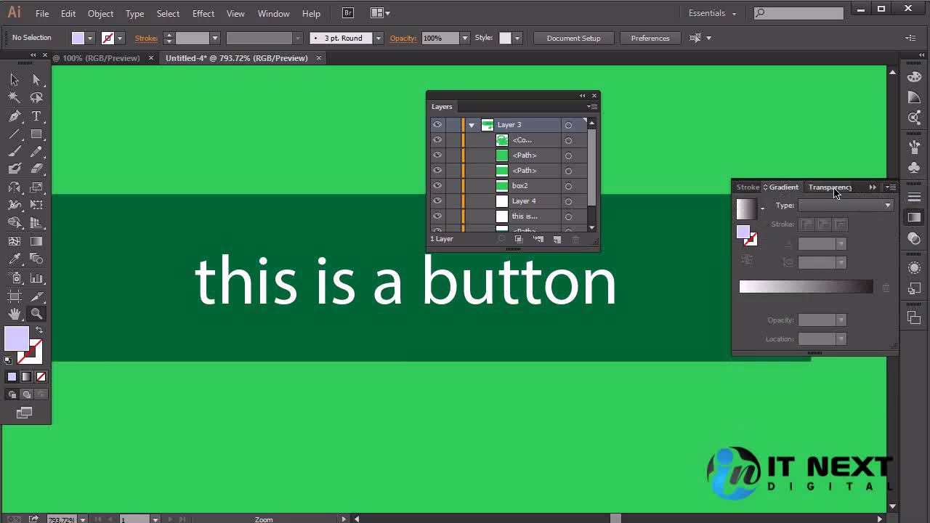
left_click(892, 188)
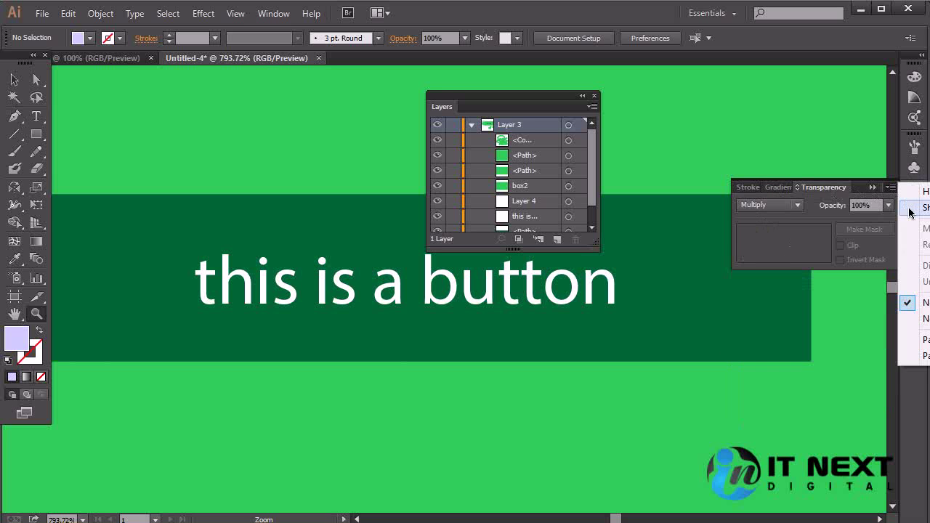
left_click(919, 208)
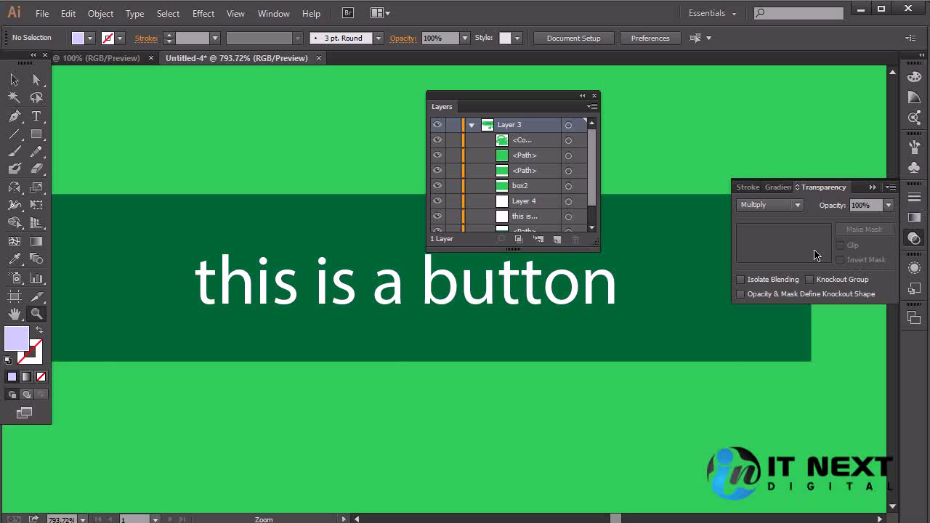
left_click(892, 187)
left_click(919, 208)
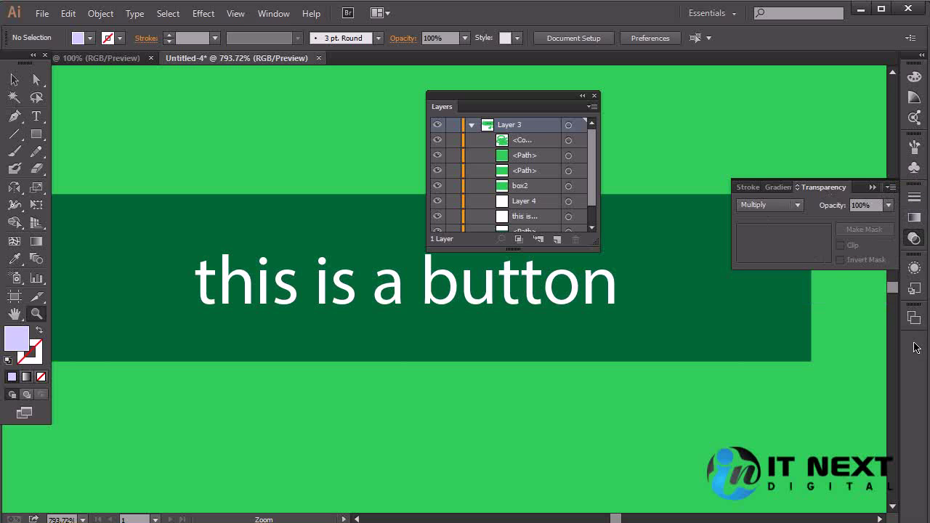
Look once more at the Gradient, Transparency and Stroke panels, one after another.
left_click(914, 218)
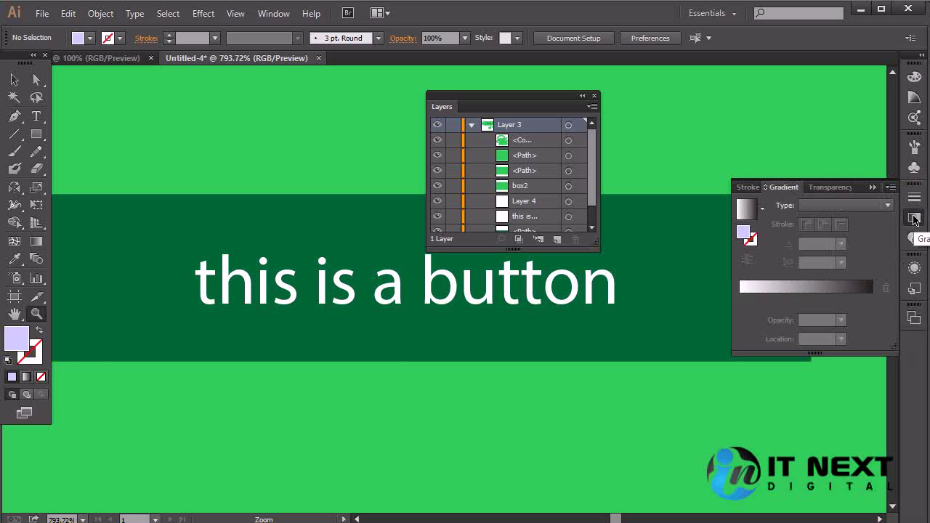
left_click(843, 189)
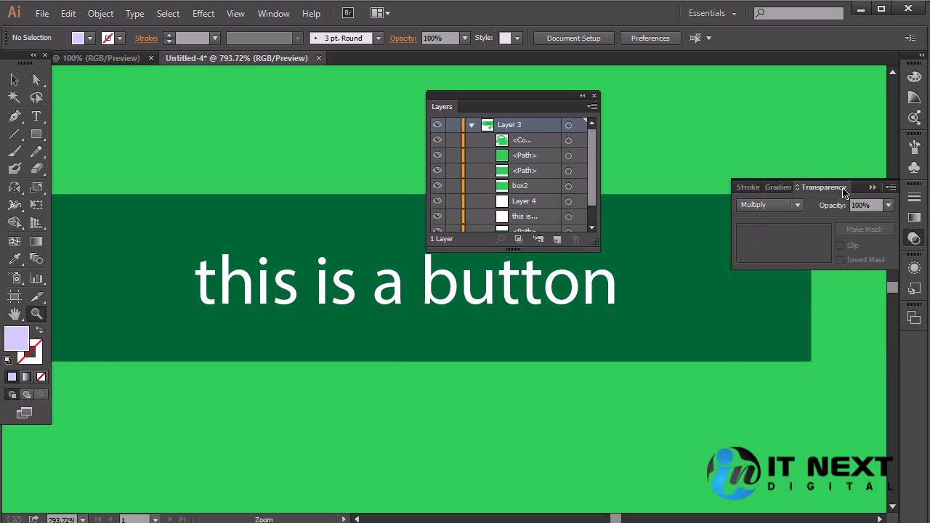
left_click(914, 198)
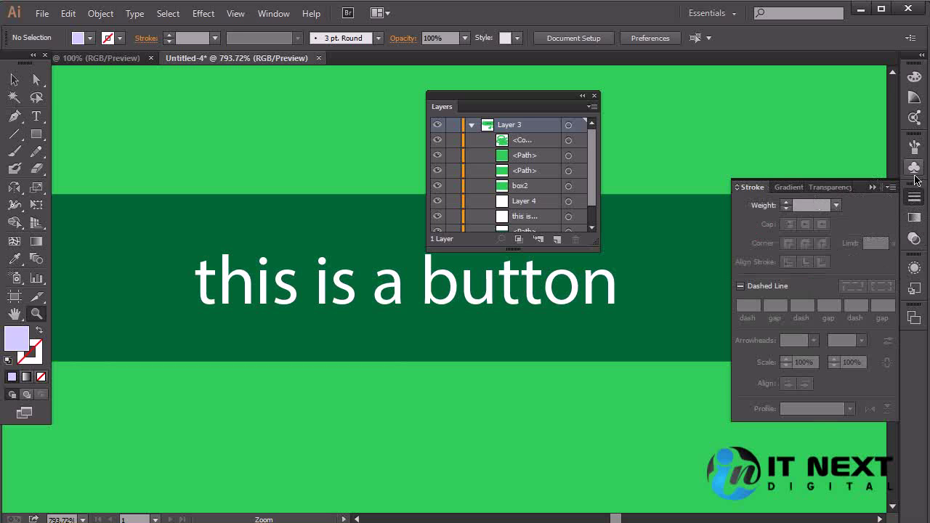
Examine the Symbols panel, including its list of symbol libraries and its panel options.
left_click(914, 169)
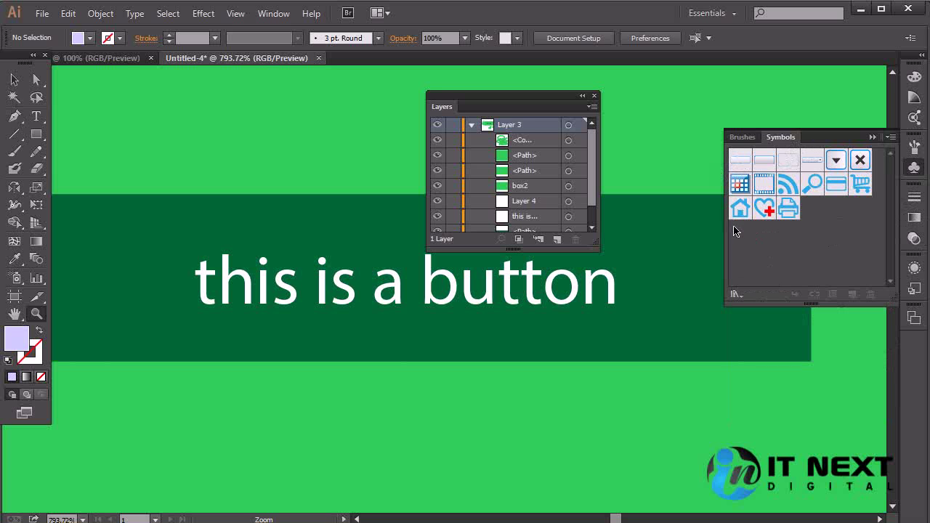
left_click(736, 294)
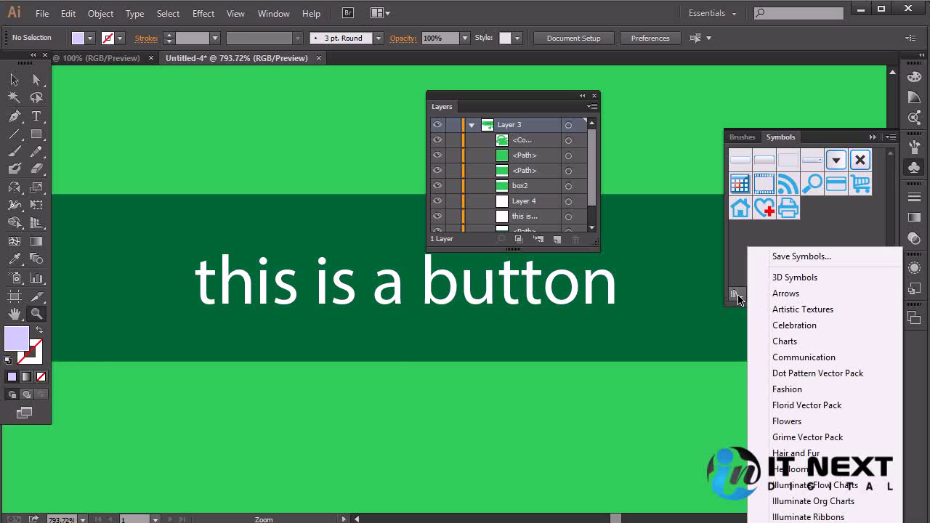
left_click(888, 143)
left_click(887, 144)
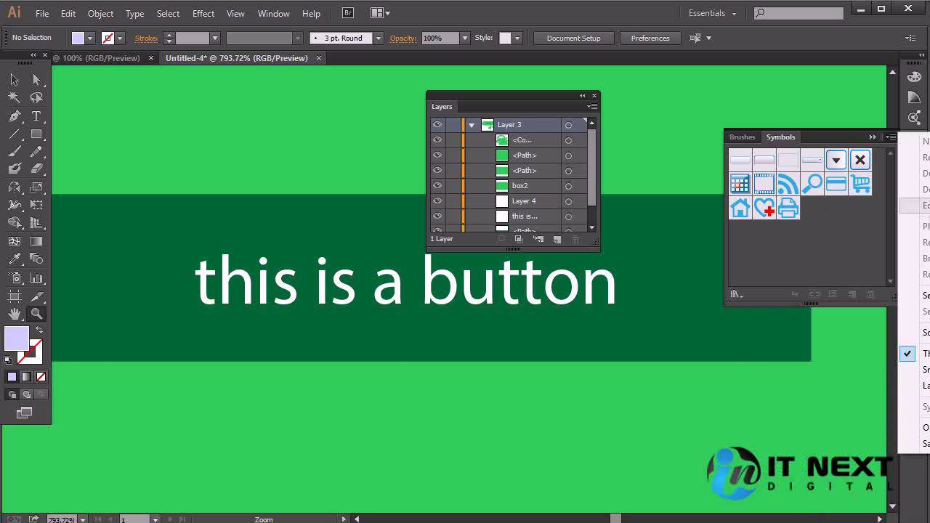
Open the Flowers symbol library and enlarge its panel to show all the flower symbols.
left_click(279, 14)
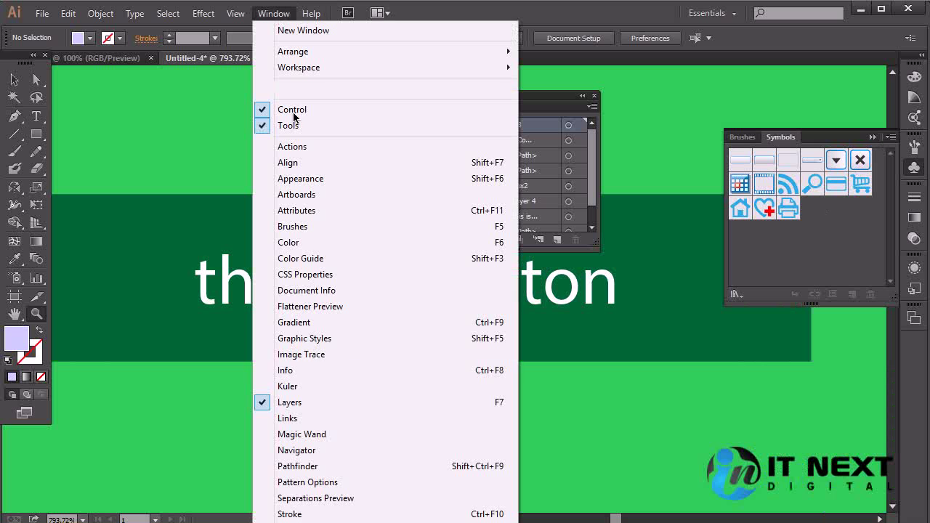
mouse_move(385, 522)
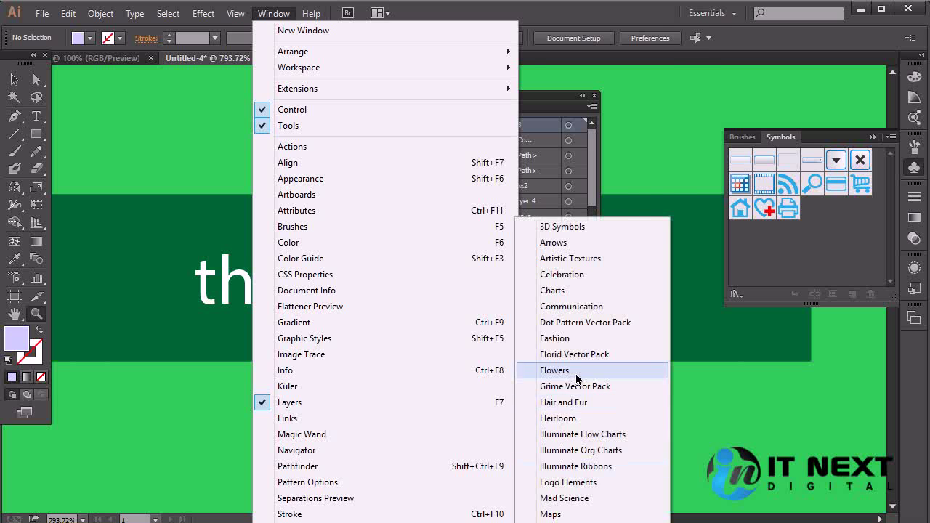
left_click(577, 371)
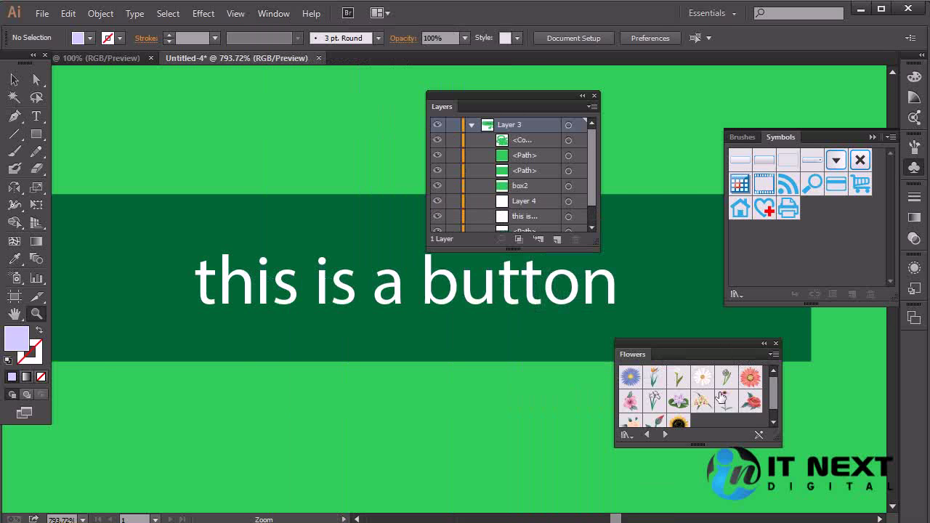
left_click_drag(776, 444, 848, 486)
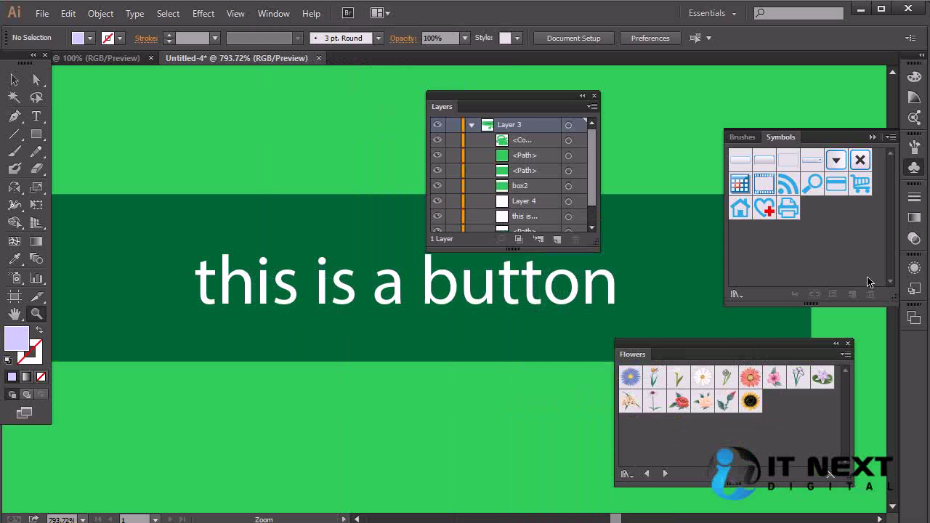
Display the available brushes, and try two curved Paintbrush strokes with the 3 pt. Round brush beside the button text, undoing each.
left_click(743, 138)
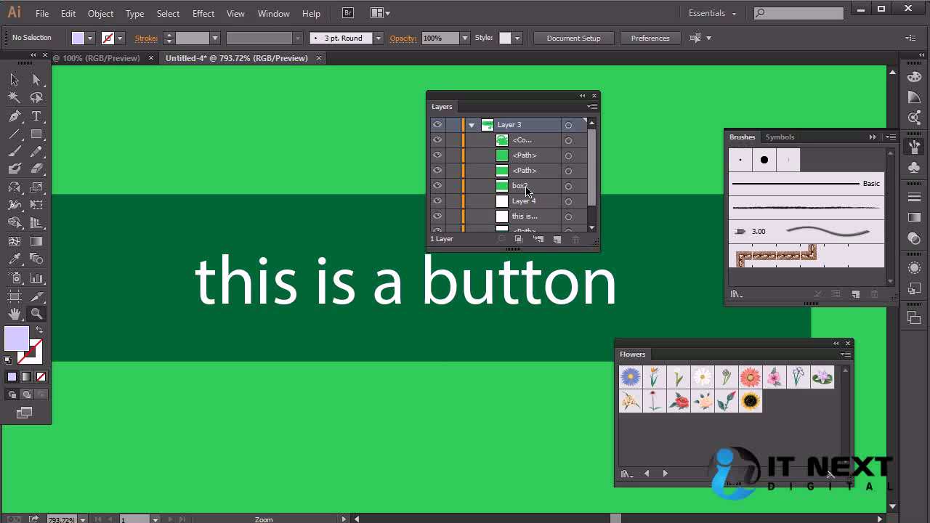
left_click(13, 152)
mouse_move(228, 121)
left_mouse_down()
mouse_move(149, 162)
mouse_move(83, 288)
mouse_move(256, 435)
left_mouse_up()
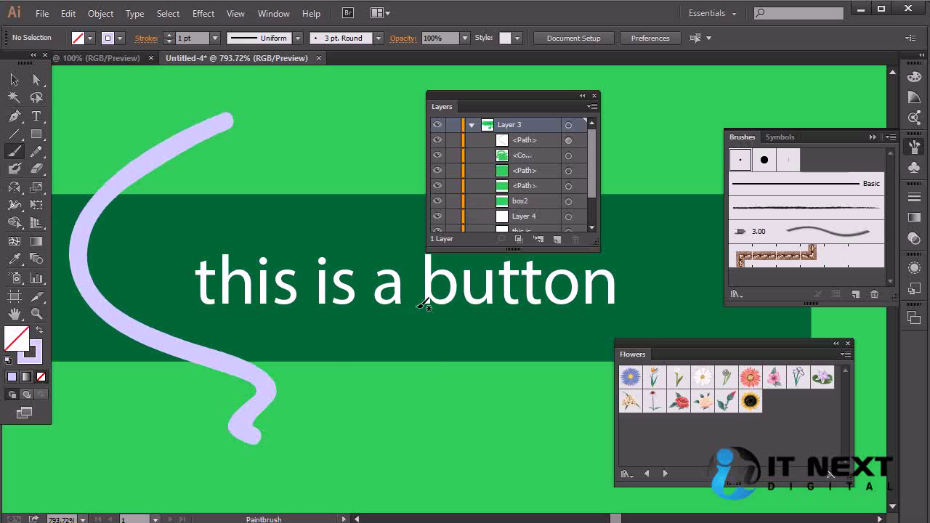
key("ctrl+z")
mouse_move(187, 145)
left_mouse_down()
mouse_move(97, 279)
mouse_move(148, 392)
left_mouse_up()
key("ctrl+z")
Try two curved Paintbrush strokes beside the button text with the rough charcoal-like brush, undoing each.
left_click(803, 209)
mouse_move(190, 129)
left_mouse_down()
mouse_move(114, 202)
mouse_move(166, 425)
left_mouse_up()
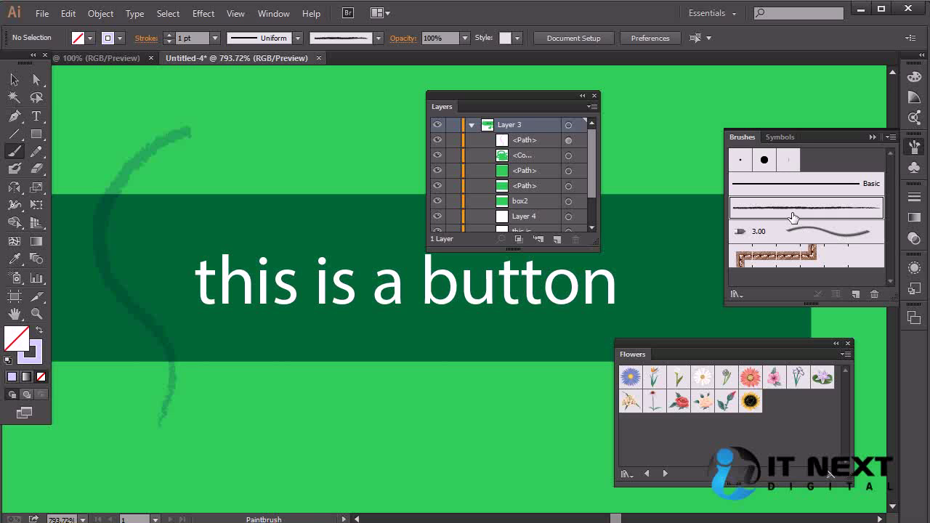
key("ctrl+z")
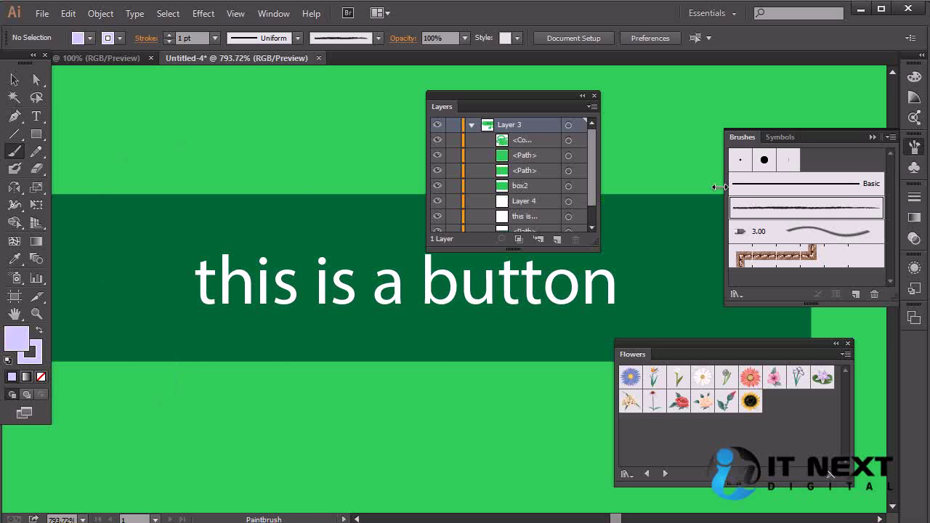
mouse_move(250, 176)
left_mouse_down()
mouse_move(191, 374)
mouse_move(181, 454)
left_mouse_up()
key("ctrl+z")
Close the Flowers symbol library and collapse the Brushes panel back into the dock.
left_click(848, 343)
left_click(884, 135)
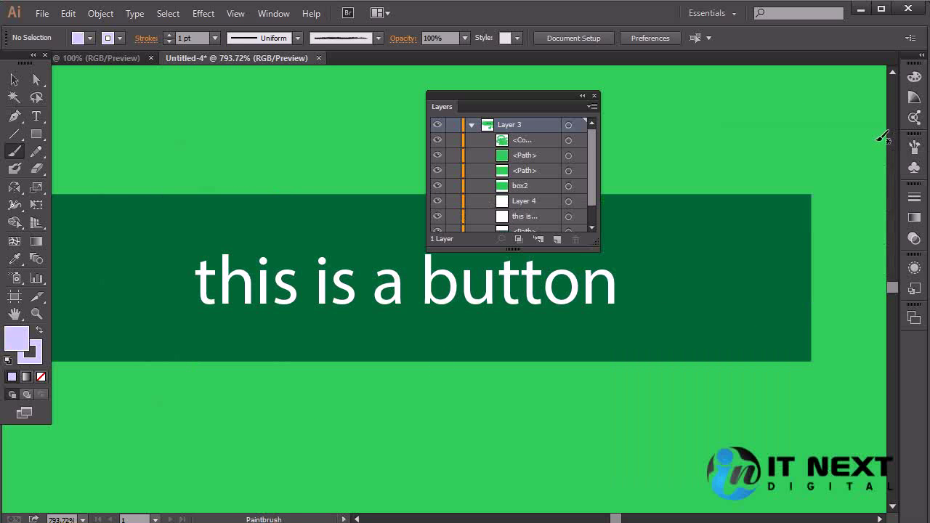
Examine the Kuler, Color and Color Guide panels in turn, ending with Kuler open.
left_click(915, 117)
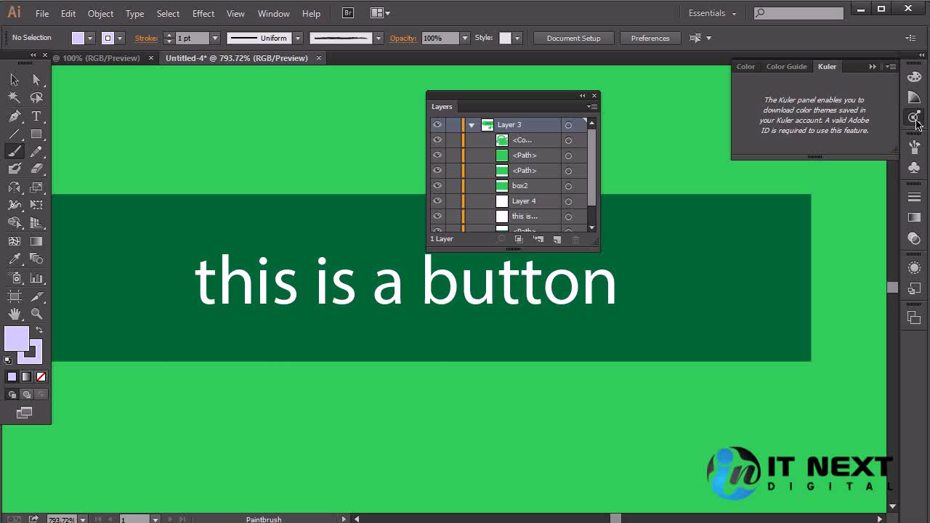
left_click(746, 68)
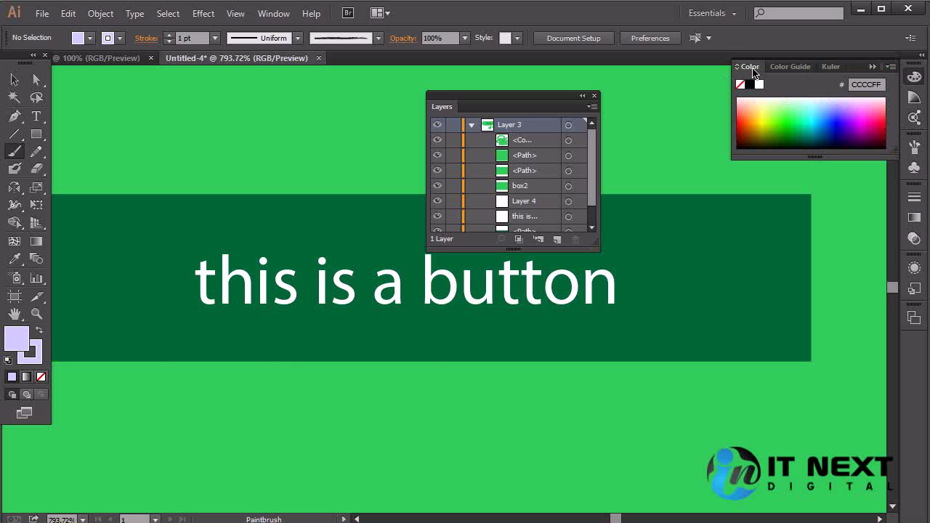
left_click(796, 68)
left_click(830, 67)
left_click(913, 99)
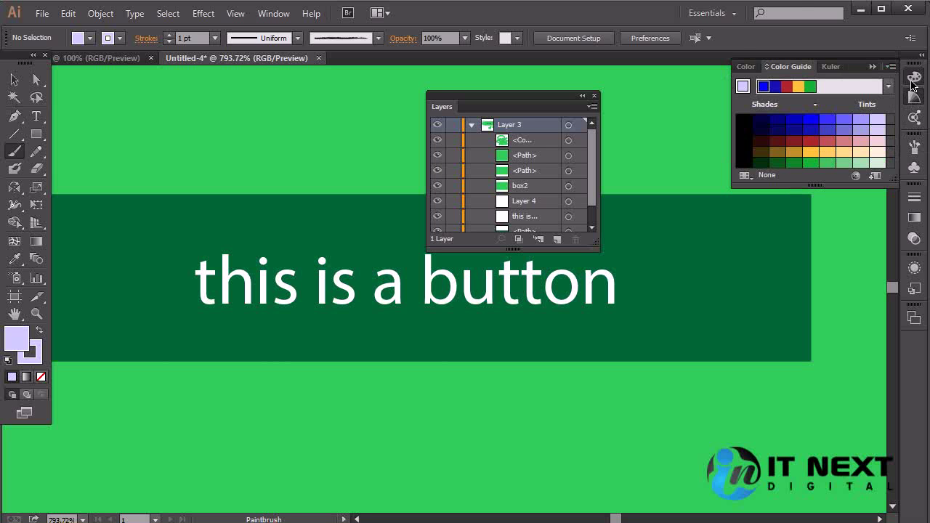
left_click(914, 77)
left_click(912, 120)
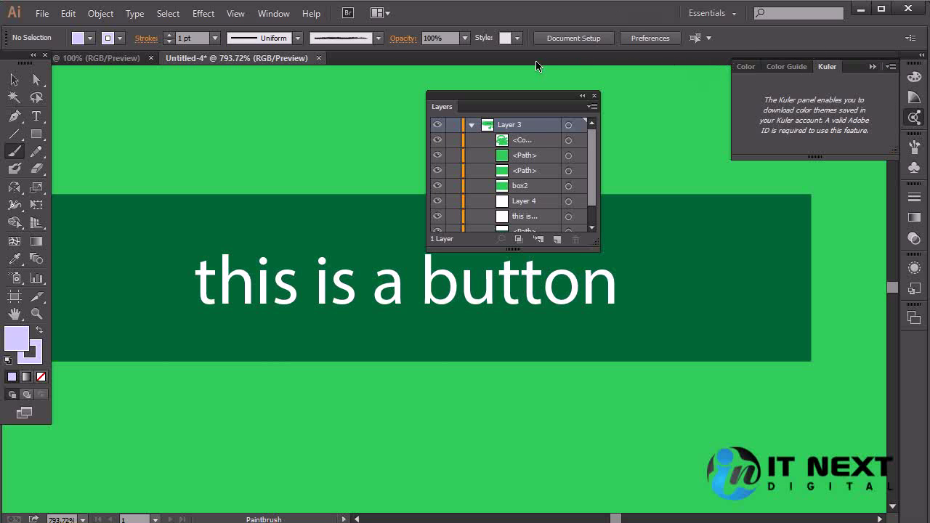
Show the Actions panel, enlarge it and look through the Default Actions set.
left_click(280, 14)
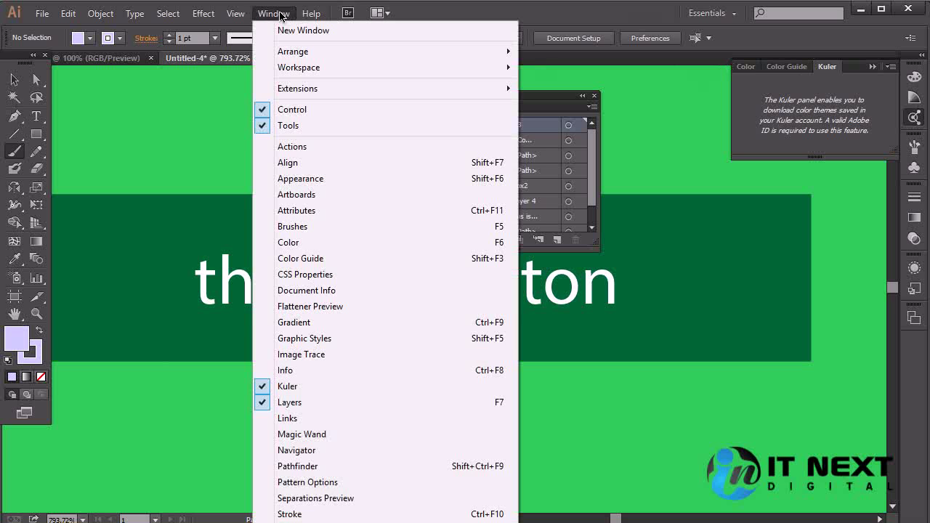
left_click(329, 149)
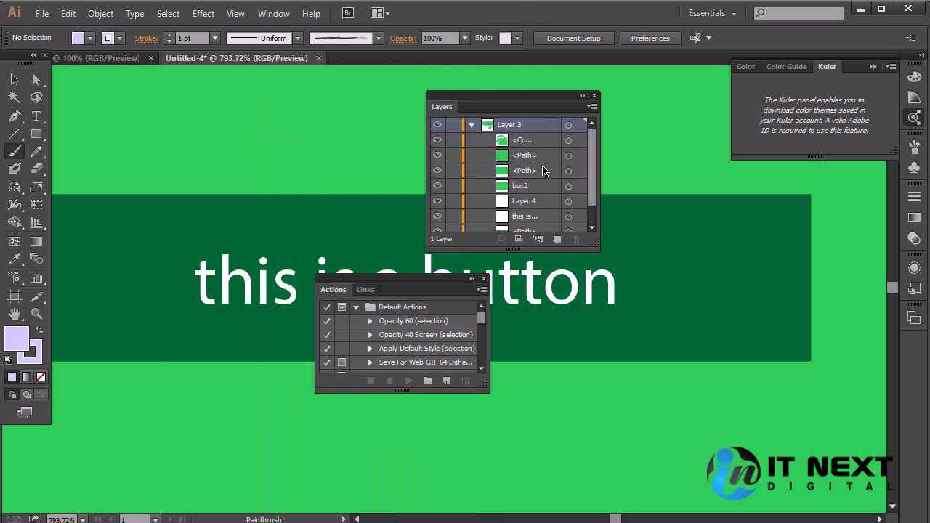
left_click_drag(487, 391, 661, 513)
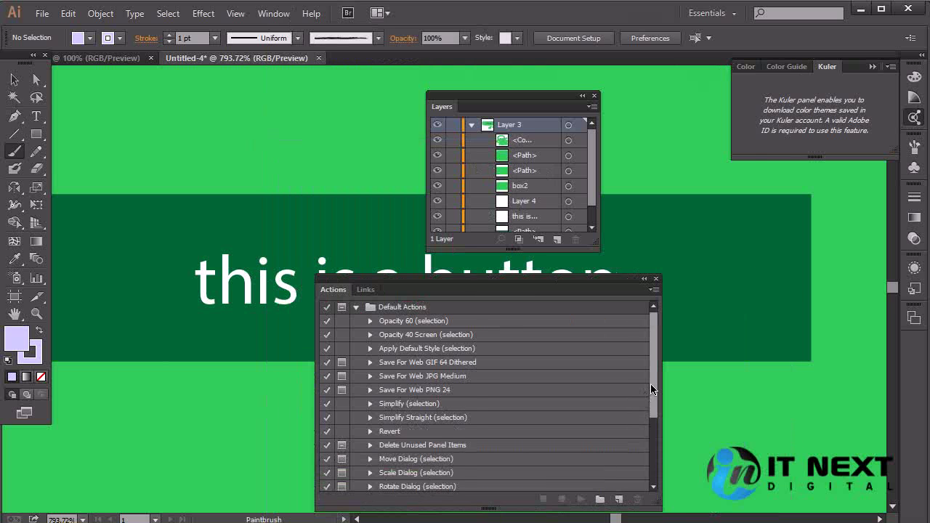
scroll(654, 485, "down", 3)
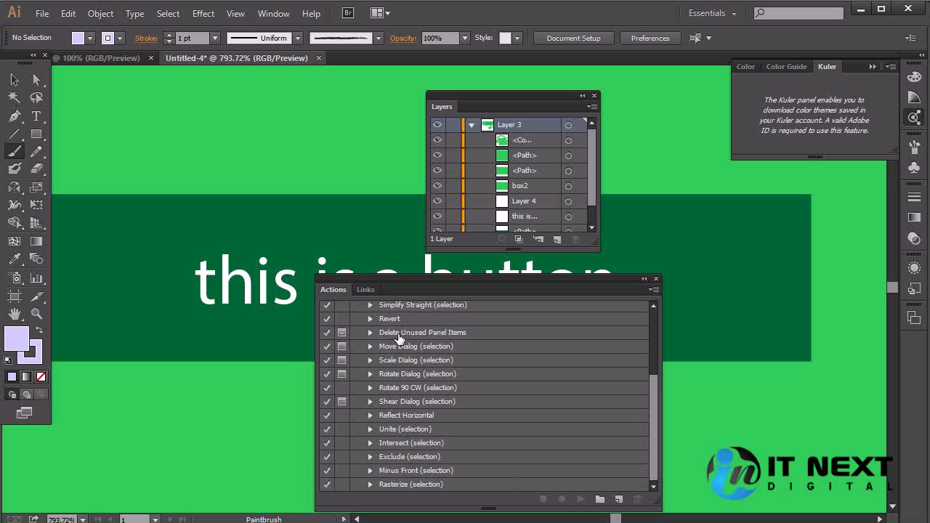
Separate Links from the Actions panel and dock both as collapsed icons below Artboards, then briefly expand and collapse Actions.
left_click(366, 290)
left_click_drag(367, 291, 917, 349)
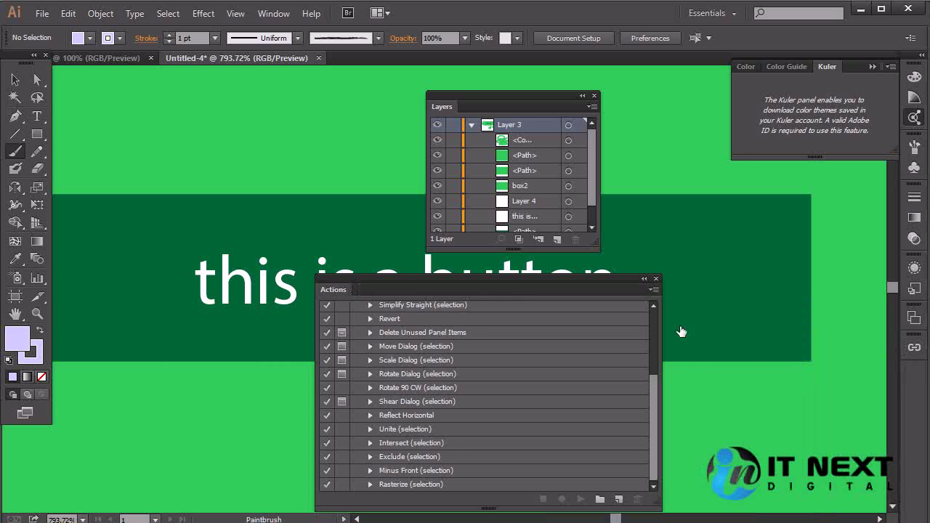
left_click_drag(345, 290, 914, 384)
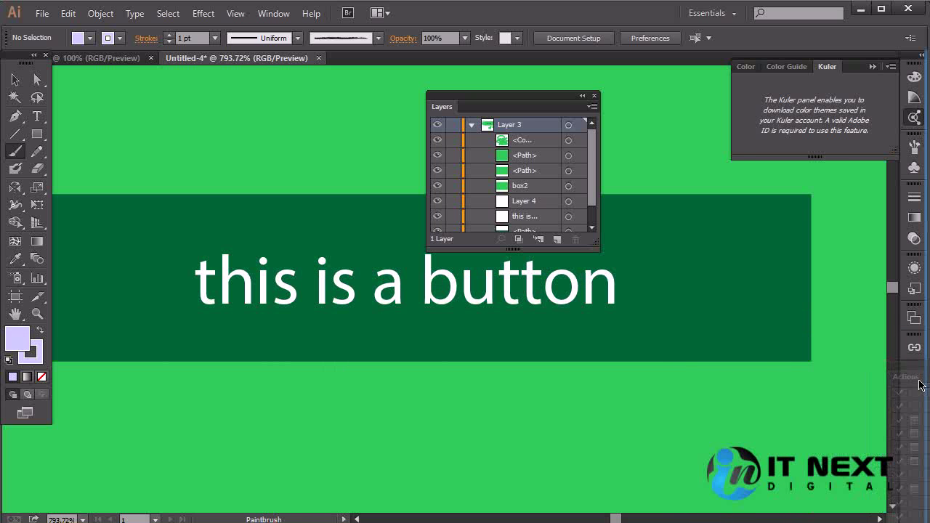
left_click(914, 379)
left_click(914, 378)
Expand the whole panel dock, examine the Color, Stroke, Appearance and Actions panels, and collapse the dock to icons.
left_click(273, 14)
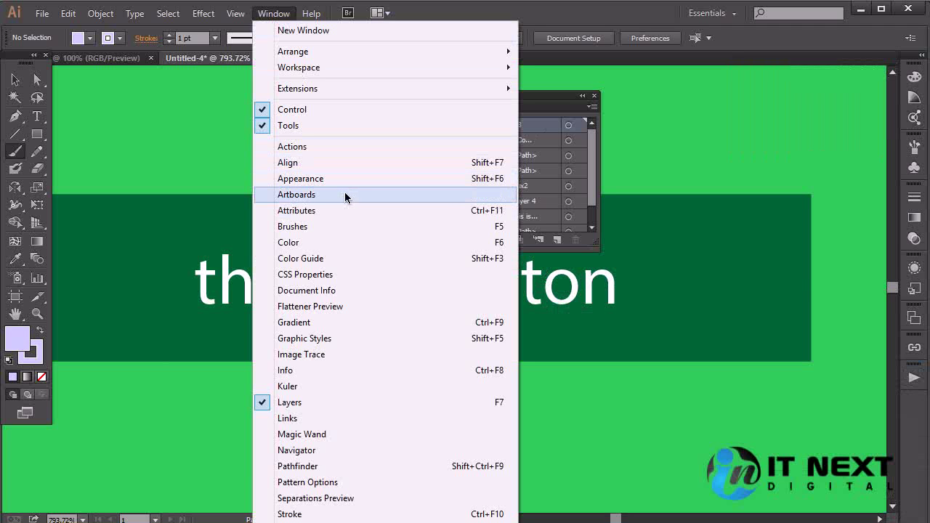
left_click(921, 55)
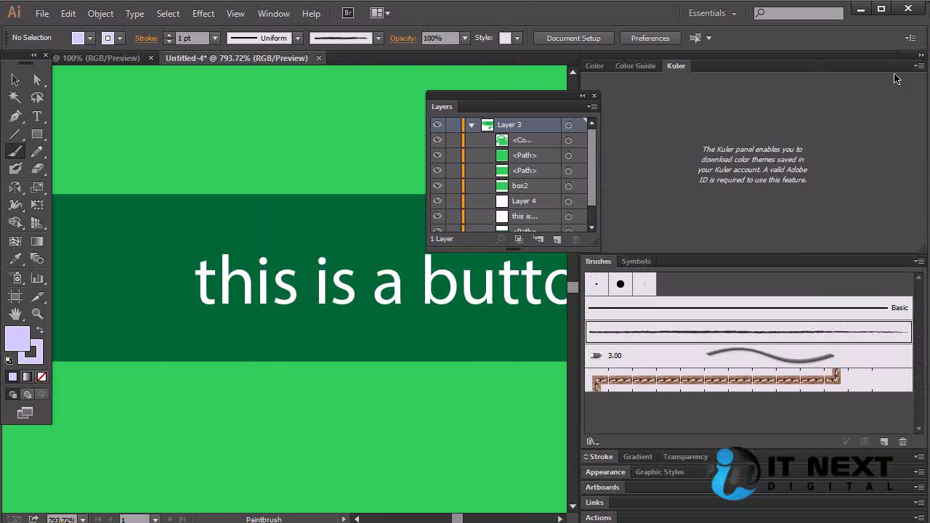
left_click(595, 66)
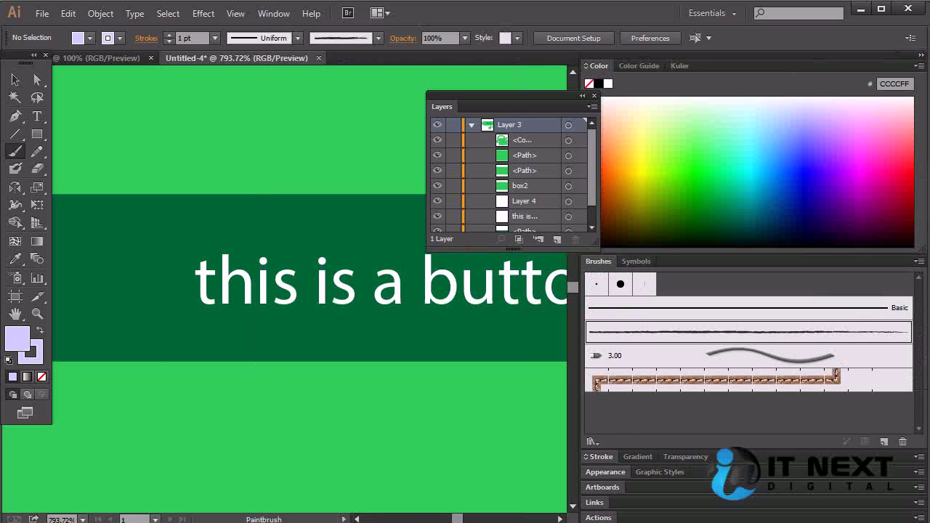
left_click(598, 457)
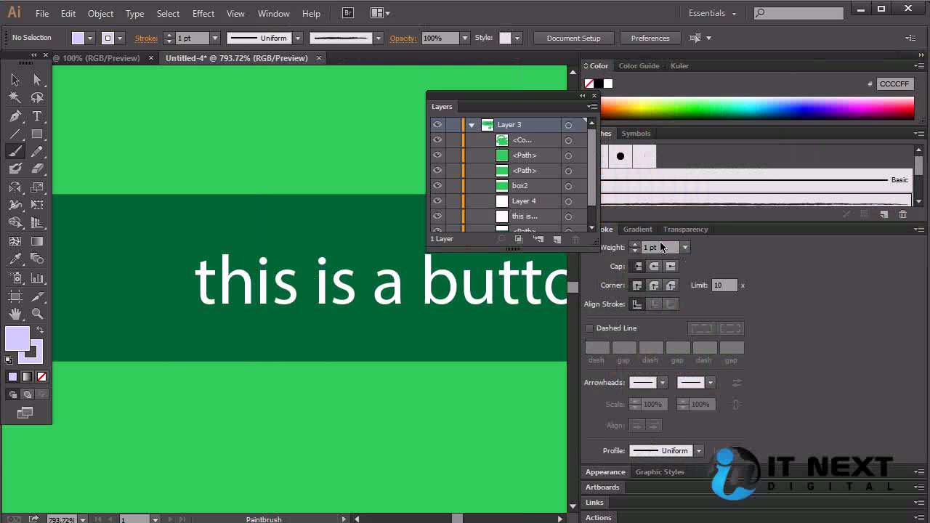
left_click(604, 473)
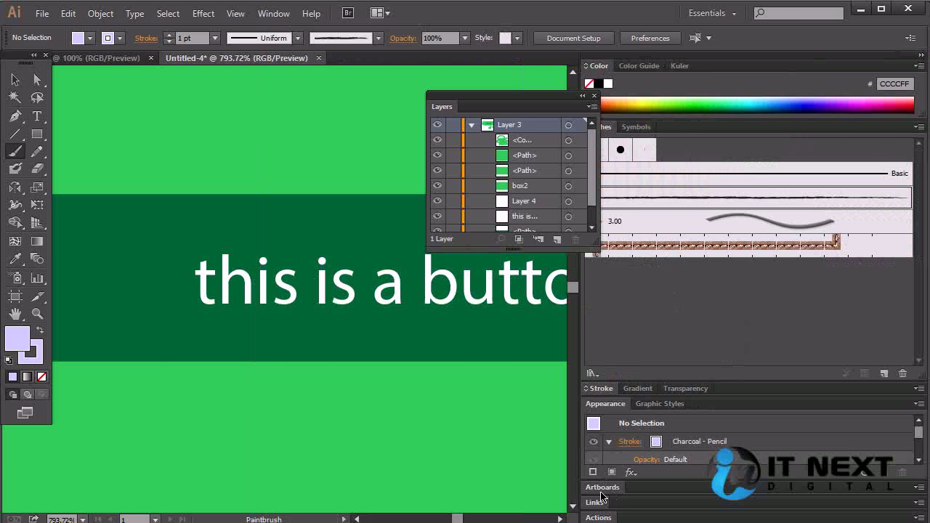
left_click(600, 487)
left_click(598, 515)
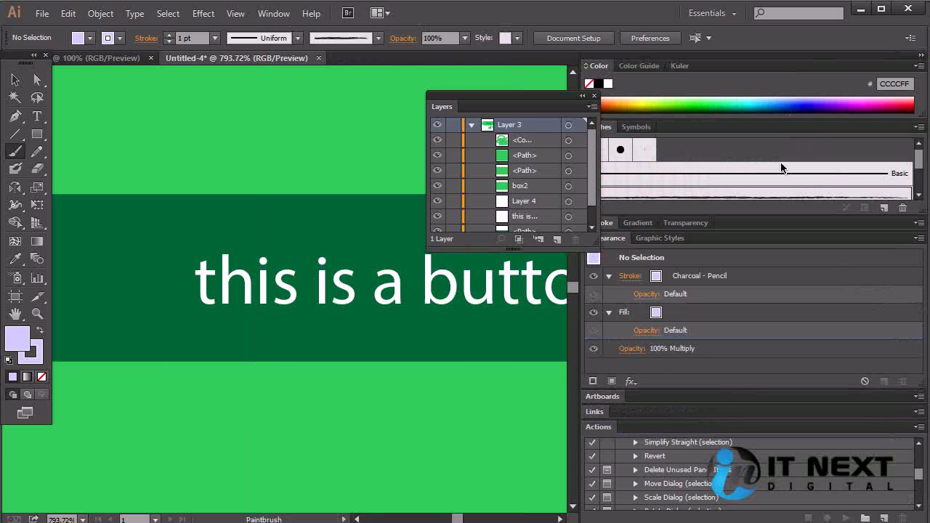
left_click(921, 55)
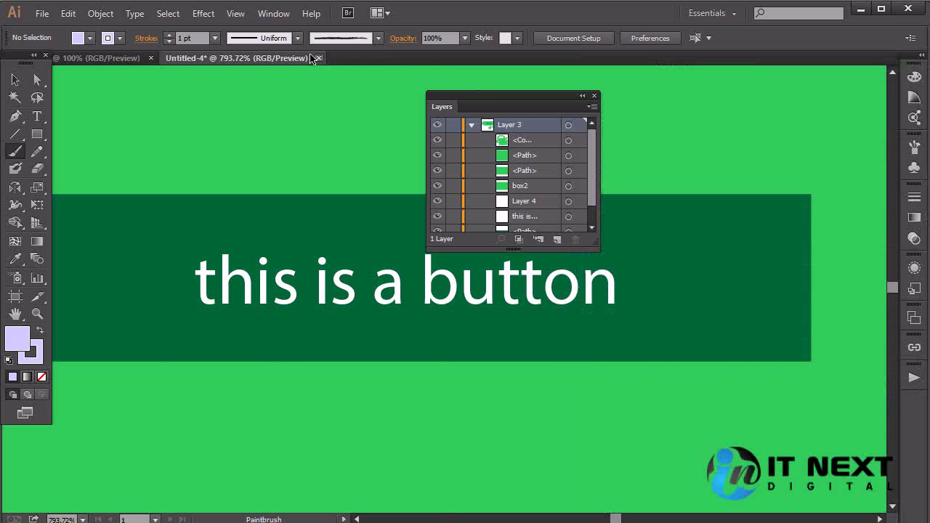
View the Image Trace and Magic Wand panels in turn, closing each one.
left_click(270, 14)
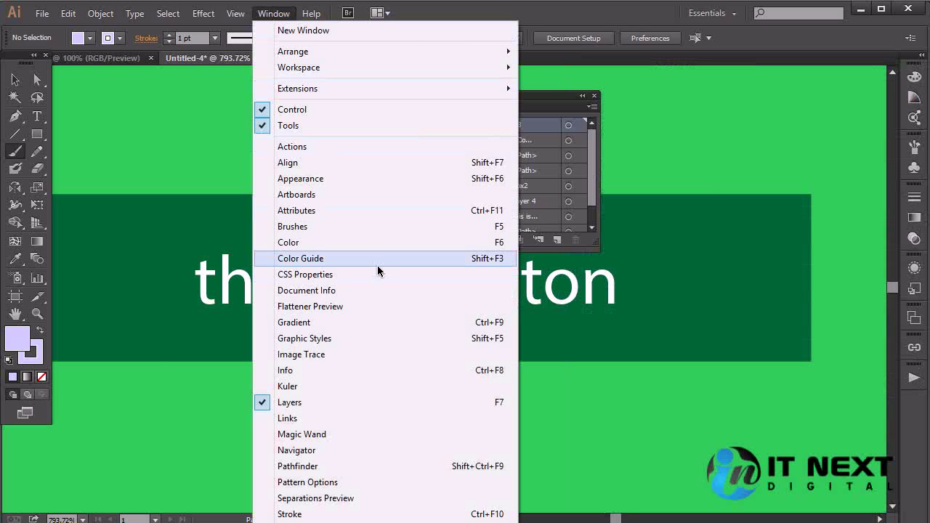
left_click(347, 353)
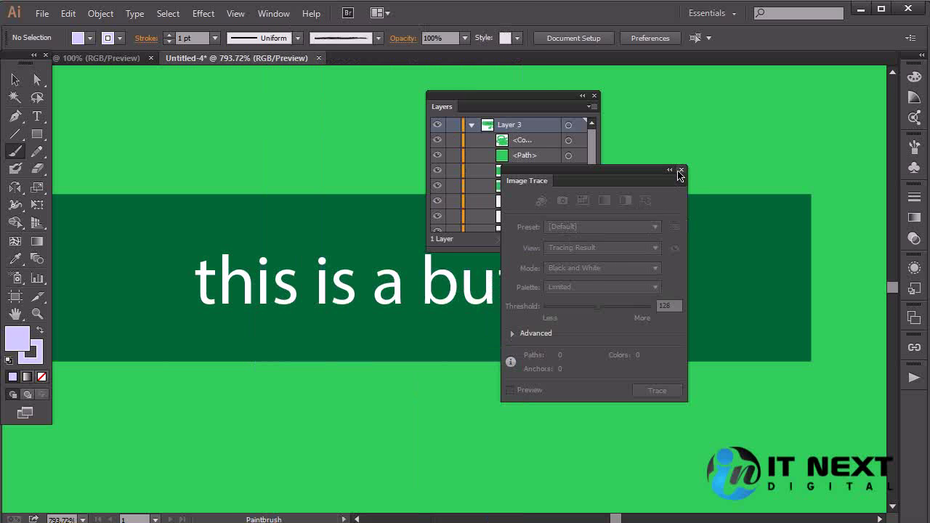
left_click(681, 169)
left_click(274, 16)
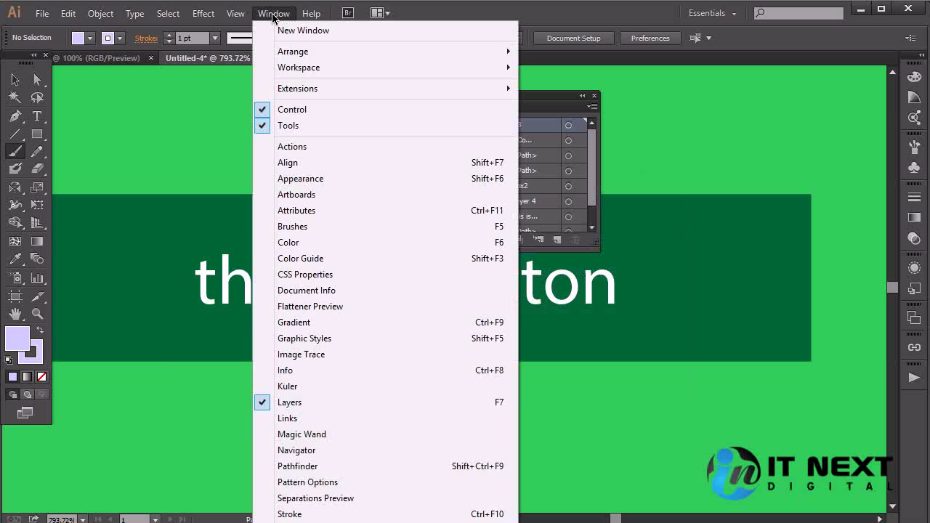
left_click(401, 435)
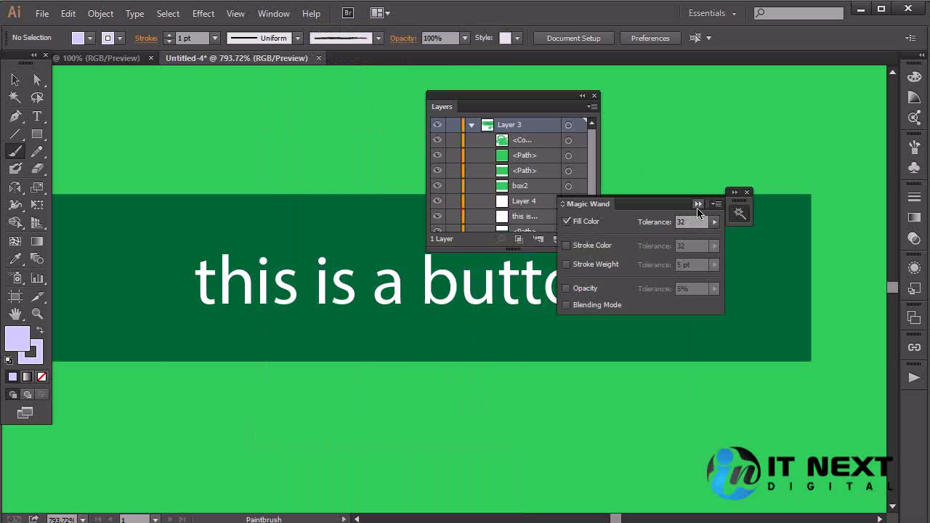
left_click(746, 193)
View the Pathfinder panel group and the SVG Interactivity panel in turn, closing each one.
left_click(274, 14)
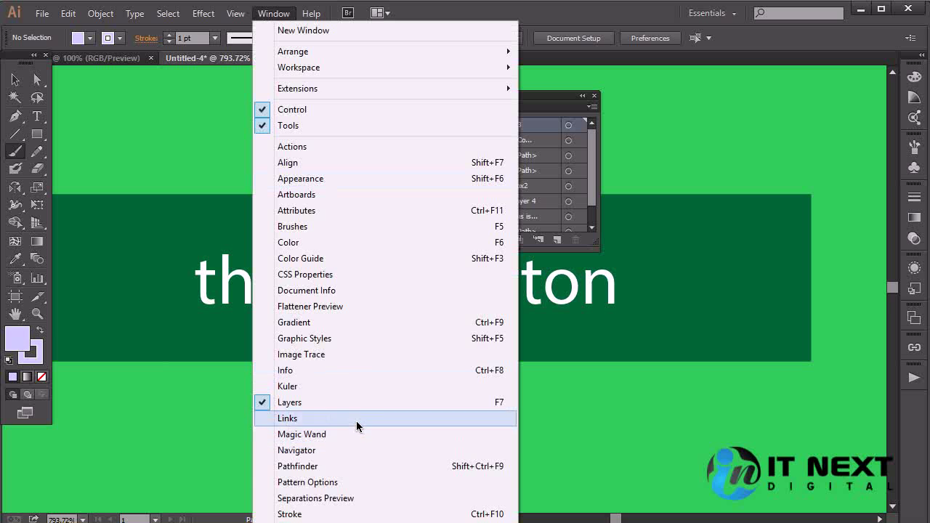
left_click(359, 468)
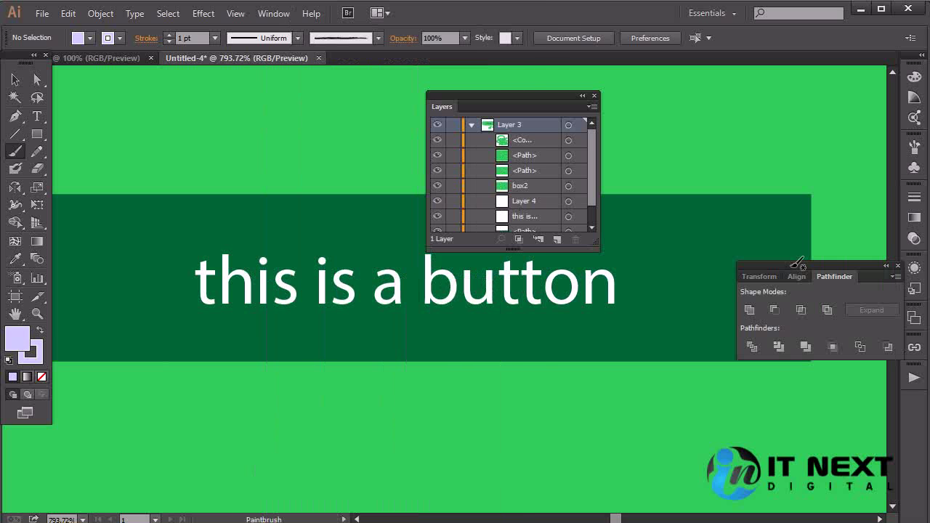
left_click(898, 267)
left_click(273, 13)
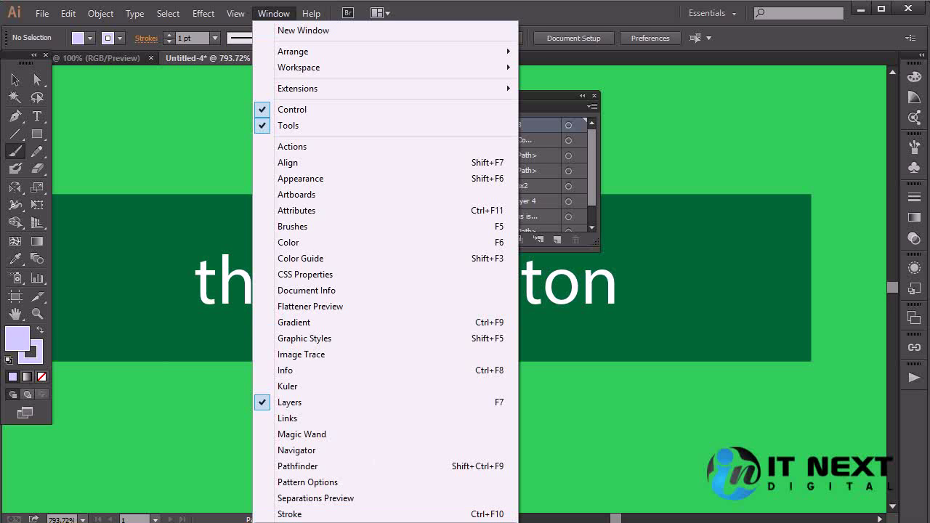
left_click(305, 521)
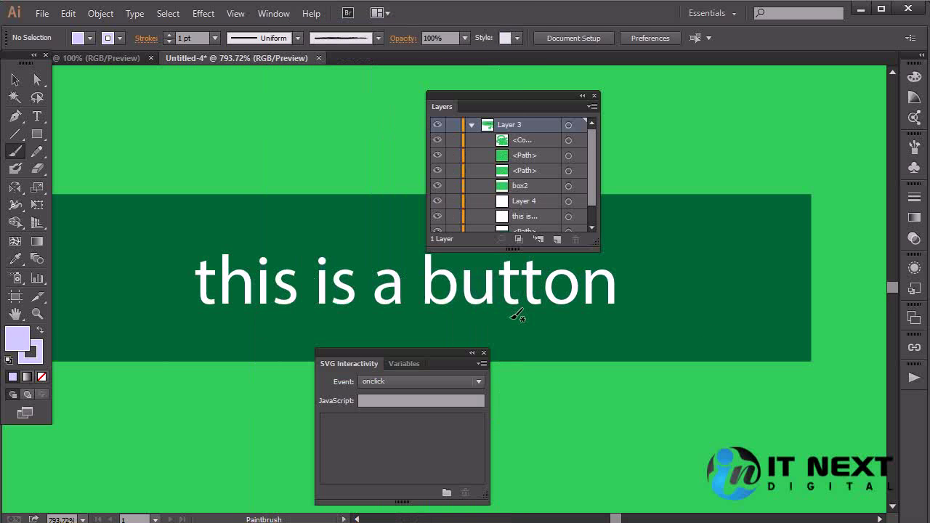
left_click(483, 353)
Show the Pattern Options panel and move it beside the button text, clear of the Layers panel.
left_click(272, 15)
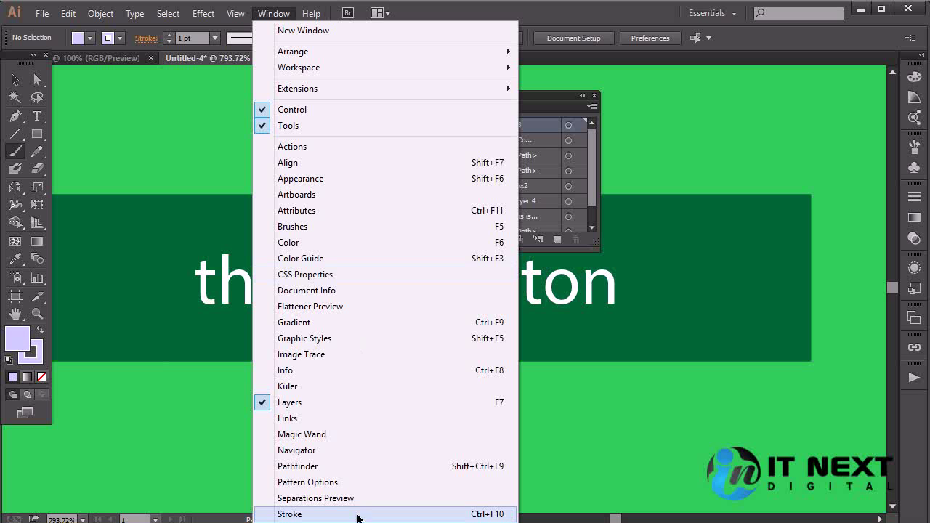
left_click(390, 482)
left_click_drag(157, 213, 766, 177)
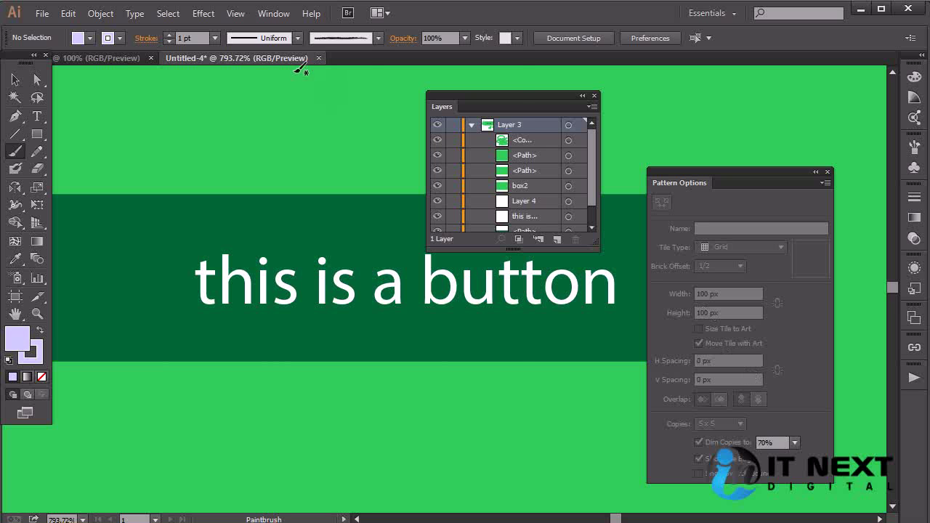
Display the list of available workspaces.
left_click(271, 14)
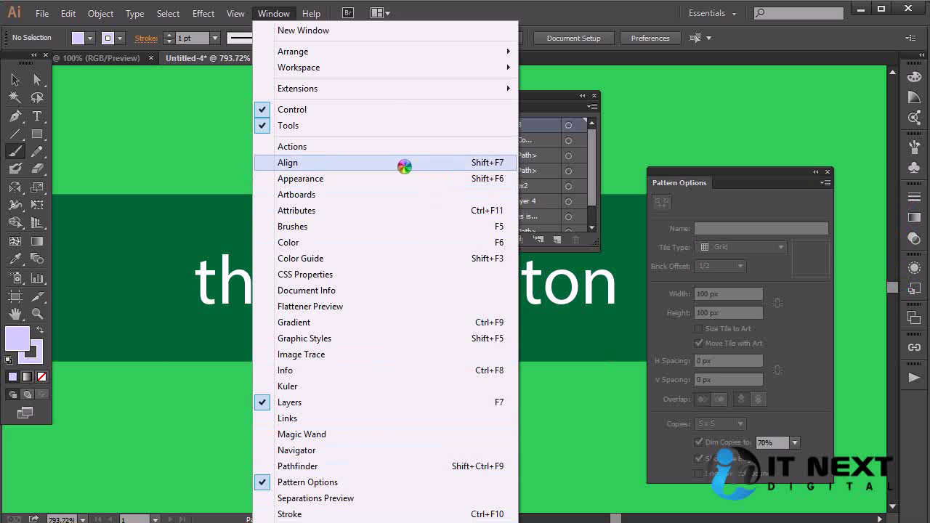
mouse_move(375, 74)
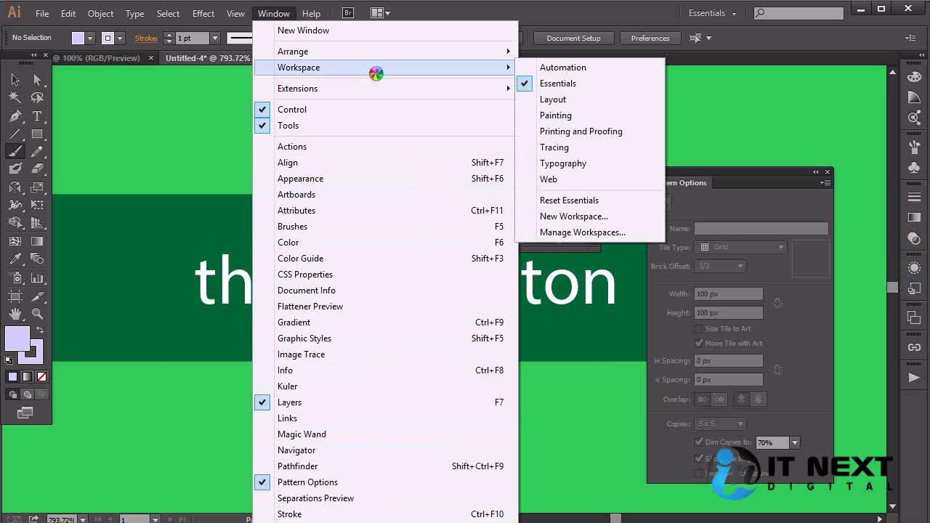